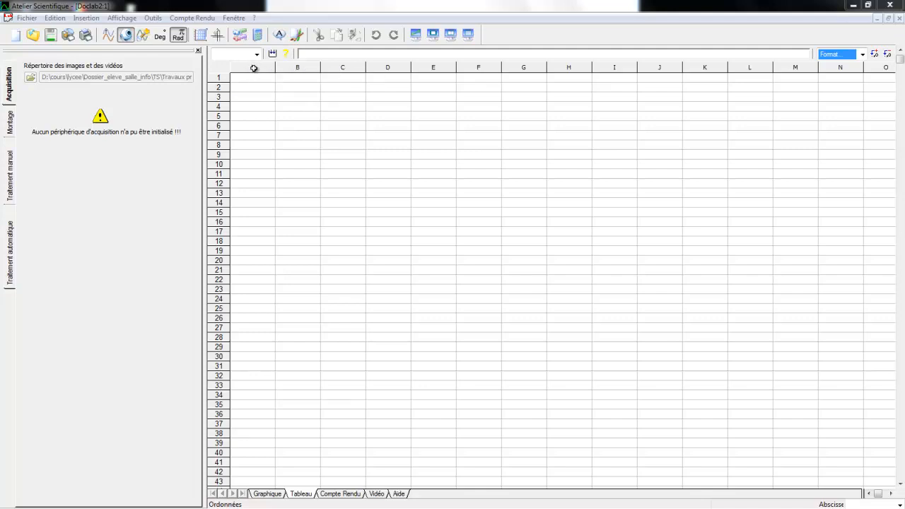
- Create the quantity Volume with unit mL in column A, using 301 points
left_click(253, 68)
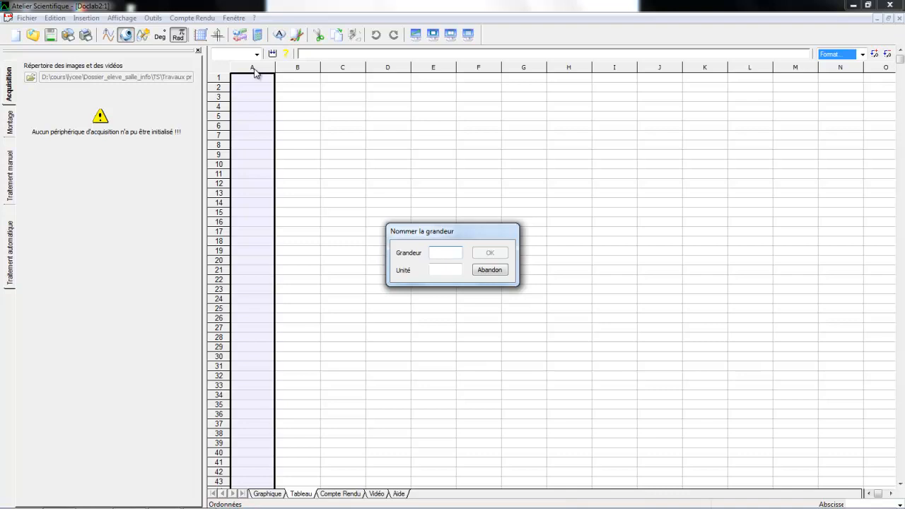
type("Volume")
left_click(447, 270)
type("mL")
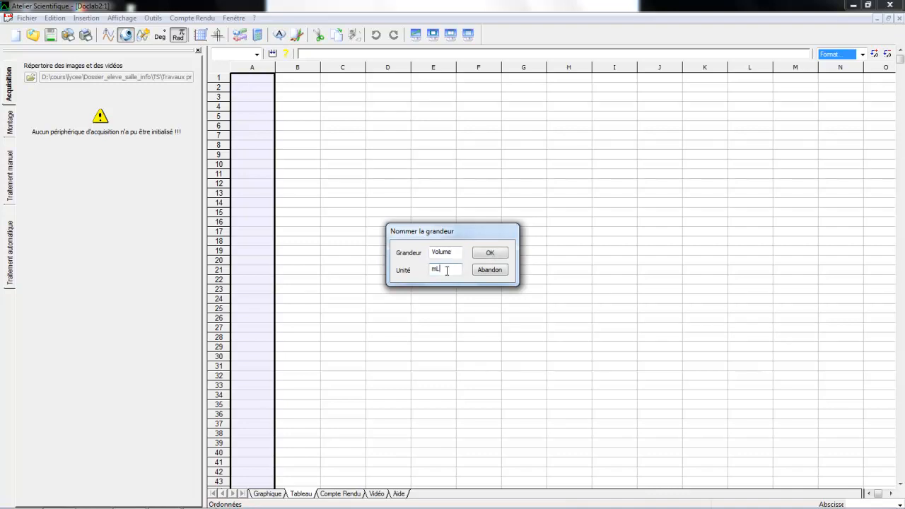
left_click(495, 253)
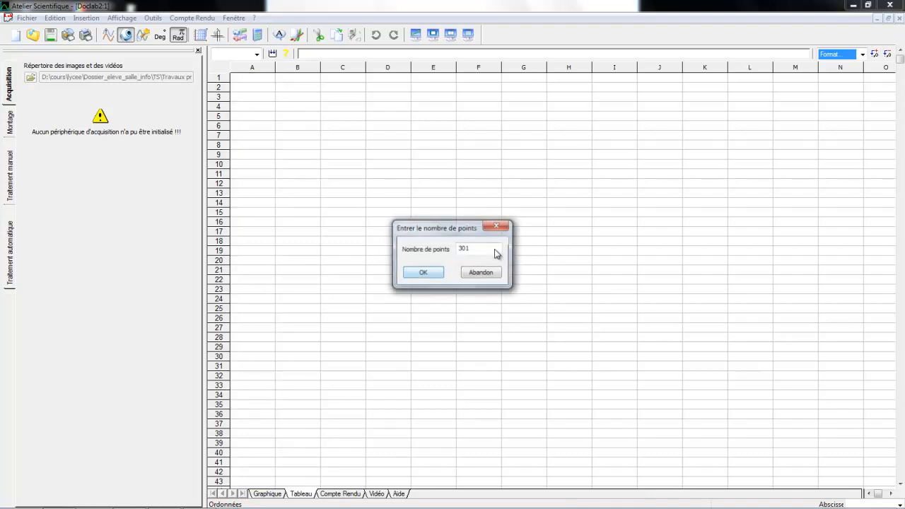
left_click(430, 273)
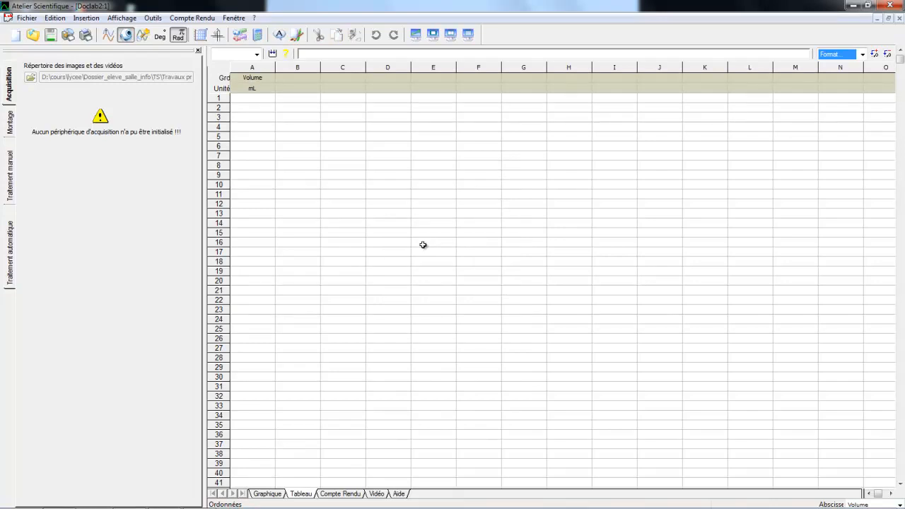
- Create the quantity Ph with unit UpH in column B
double_click(299, 68)
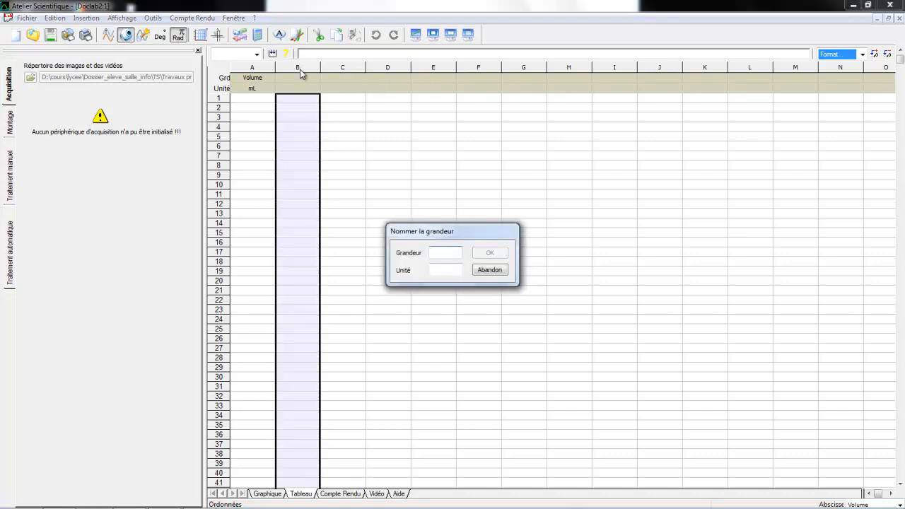
type("Ph")
key("Tab")
type("UpH")
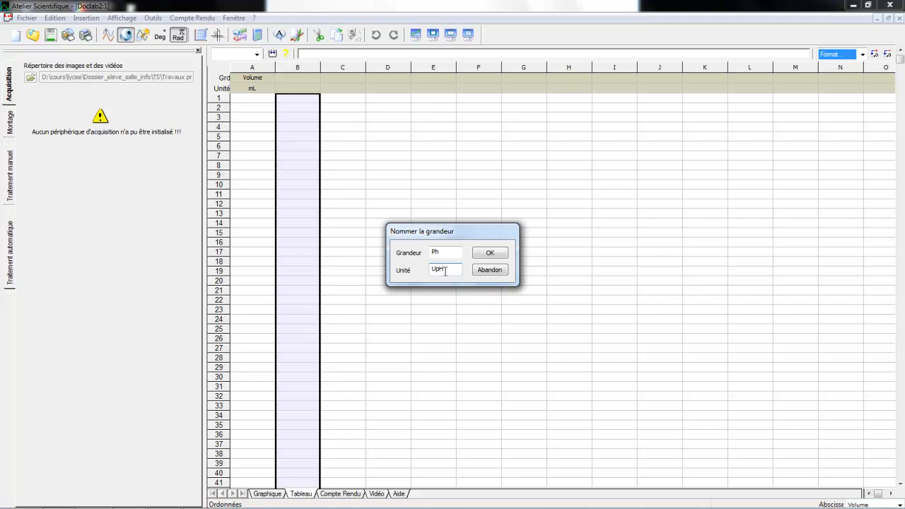
left_click(489, 255)
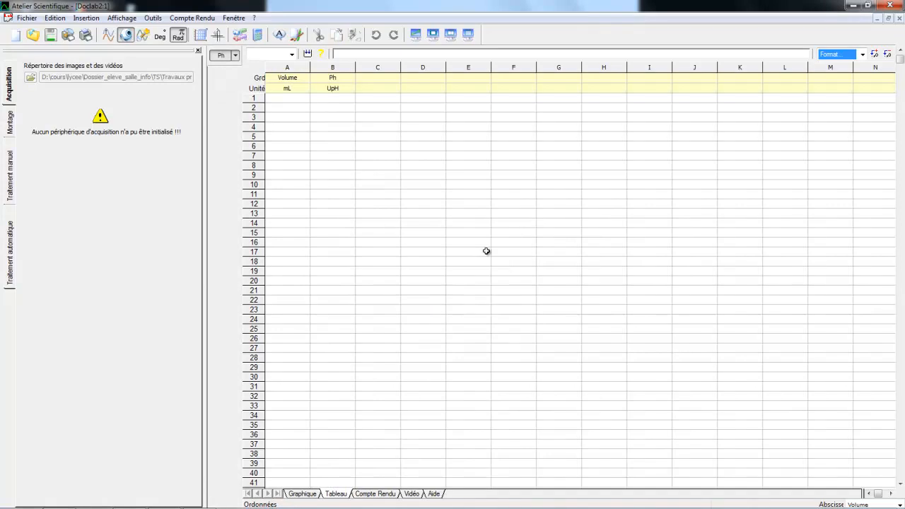
- Enter the first titration measurement in row 1: Volume 0 and Ph 1,46
left_click(295, 98)
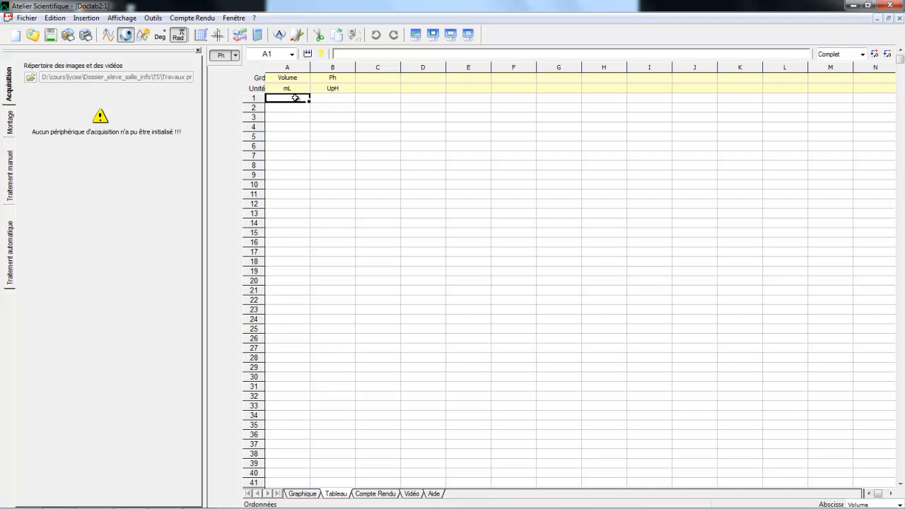
type("0")
key("Return")
key("Up")
key("Right")
type("1.46")
key("Return")
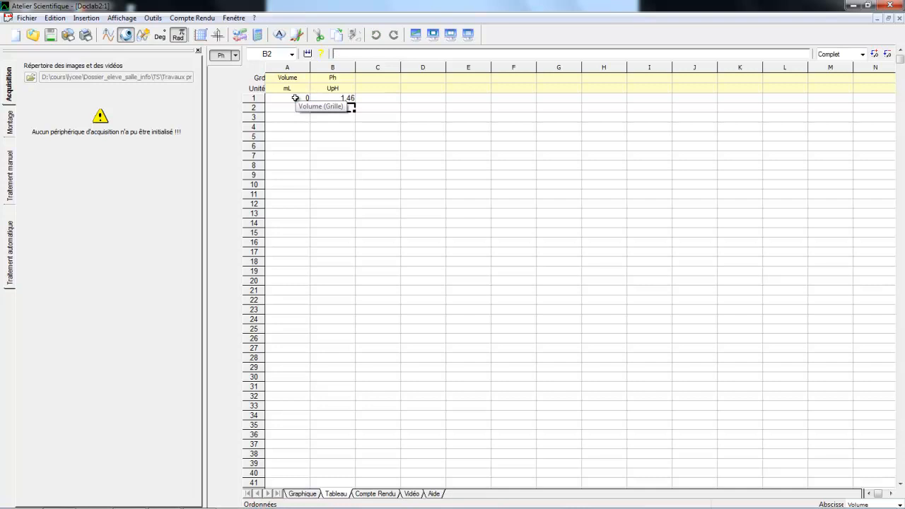
- Enter the next two measurements: Volume 1 with Ph 1,49 in row 2, and Volume 3 with Ph 1,56 in row 3
left_click(287, 108)
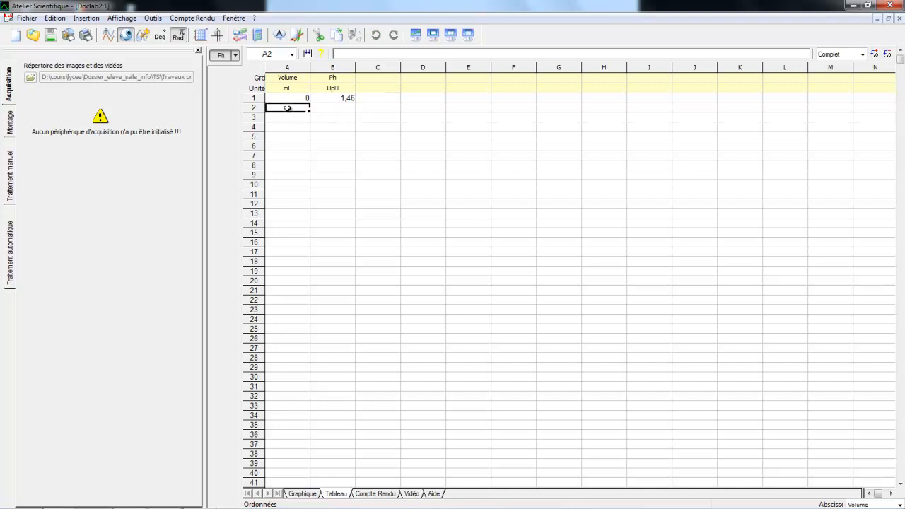
type("1")
key("Tab")
type("1,49")
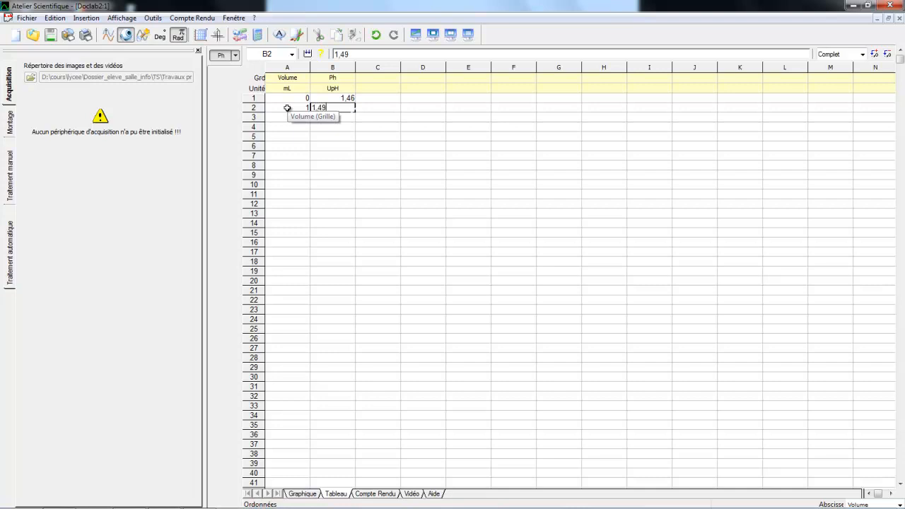
key("Return")
key("Left")
type("3")
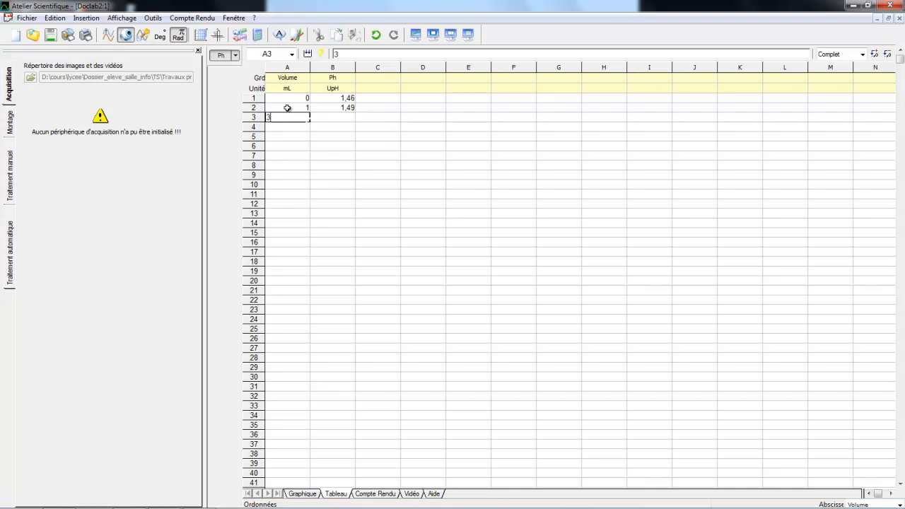
key("Right")
type("1,56")
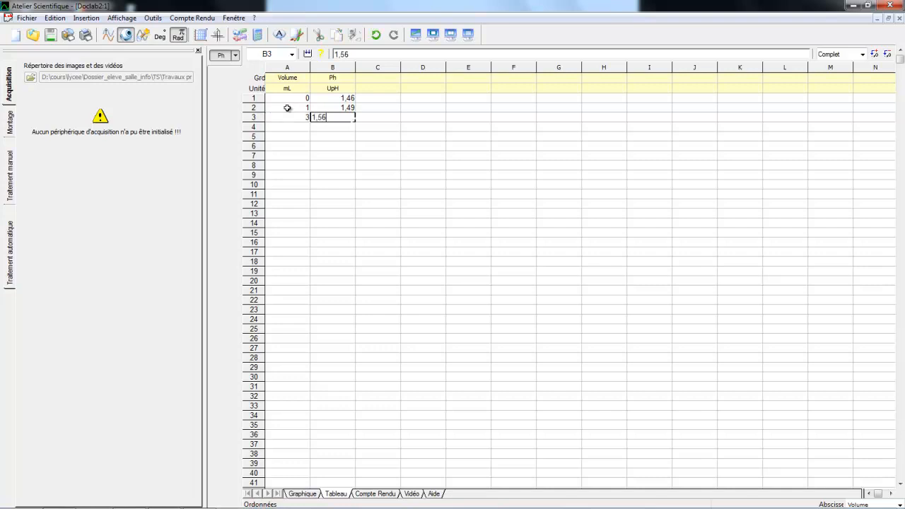
key("Return")
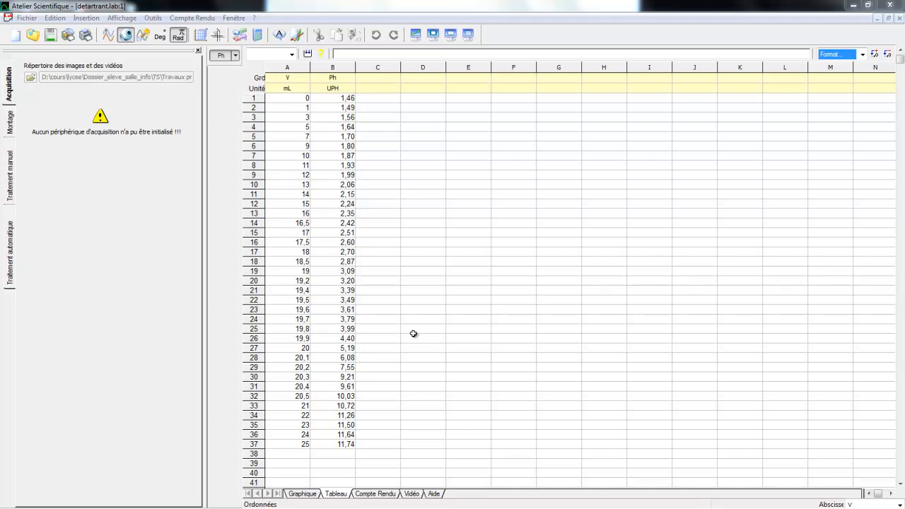
- In the graph view, give the Ph curve the Moyen line thickness and mark its data points with crosses
left_click(304, 493)
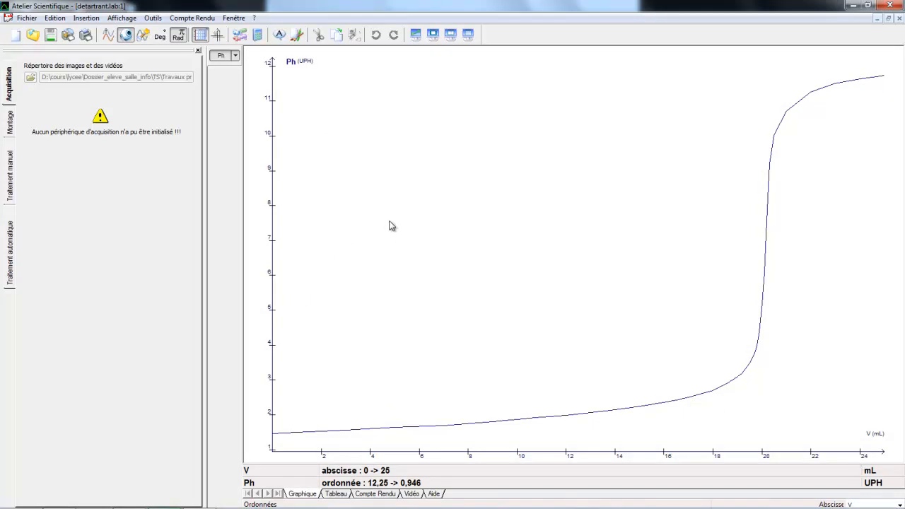
left_click(235, 56)
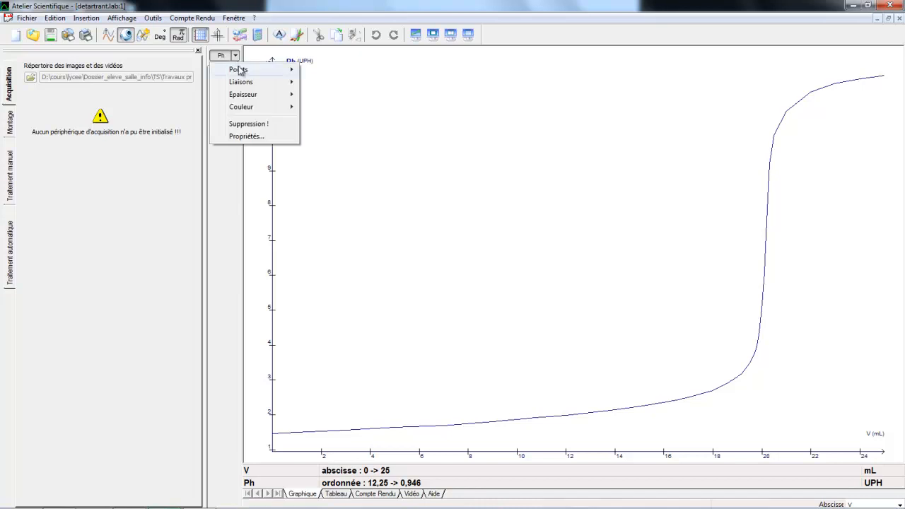
mouse_move(248, 97)
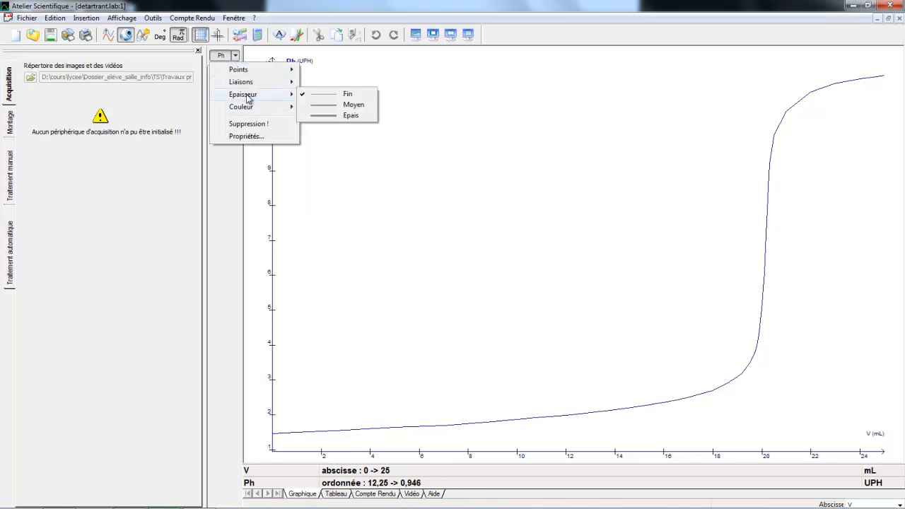
left_click(321, 106)
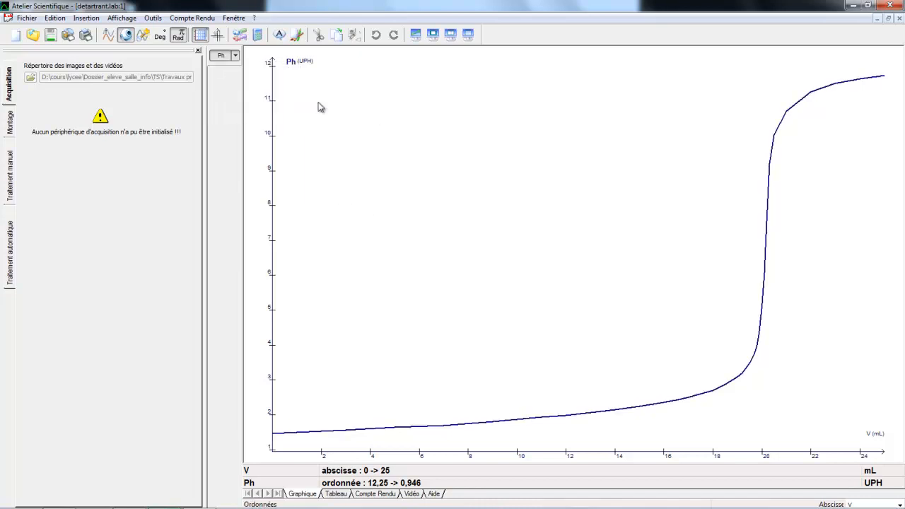
left_click(236, 56)
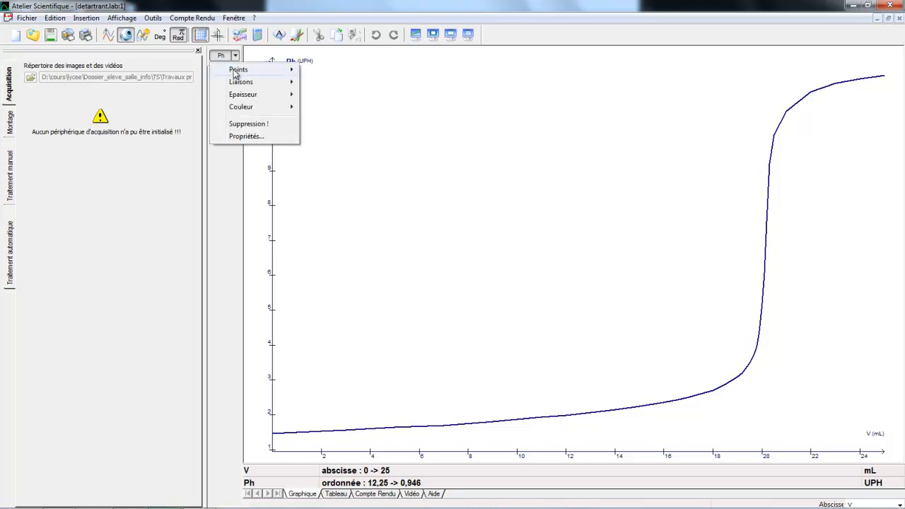
mouse_move(241, 70)
left_click(323, 80)
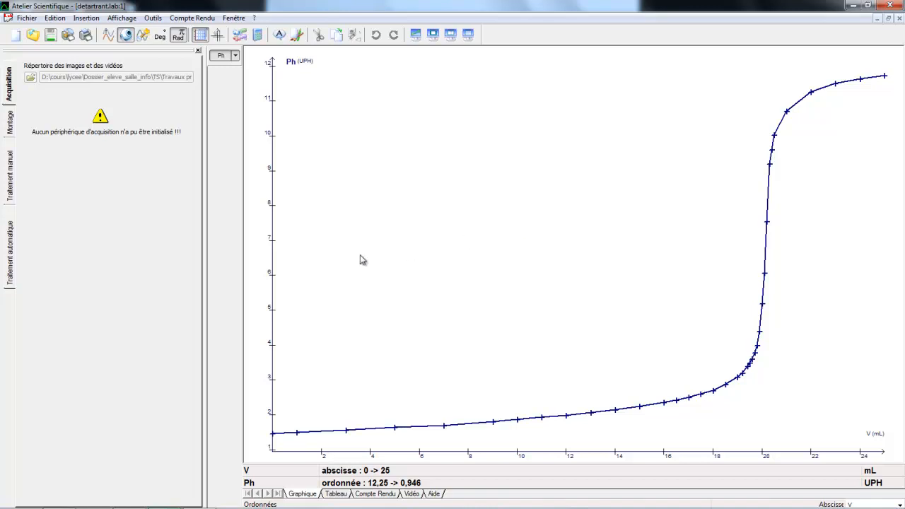
- Locate the equivalence point with Tangentes pH by fitting parallel tangents at both bends of the Ph curve, then return the graph to Normal mode
right_click(492, 227)
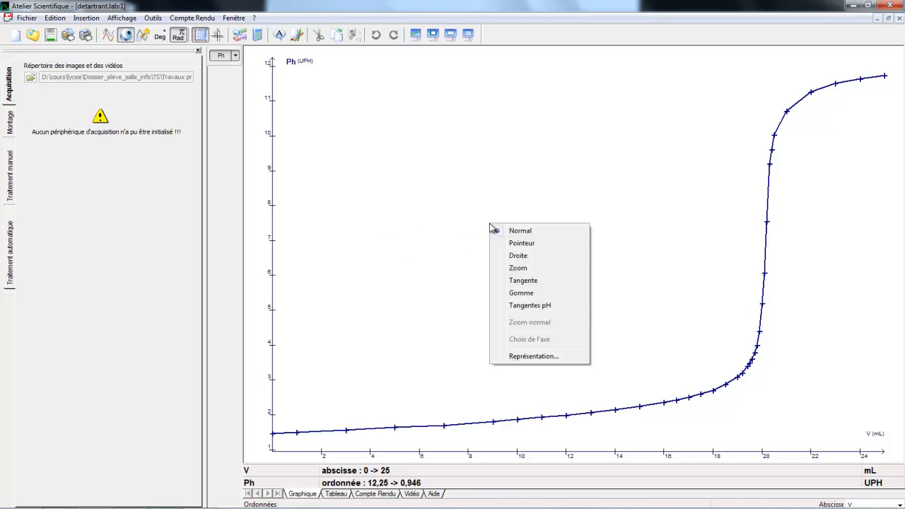
left_click(524, 306)
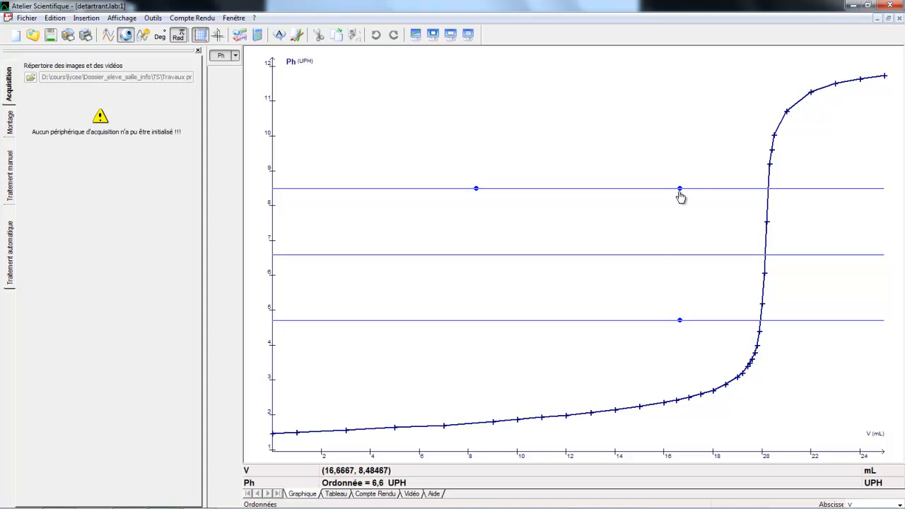
left_click_drag(681, 192, 795, 108)
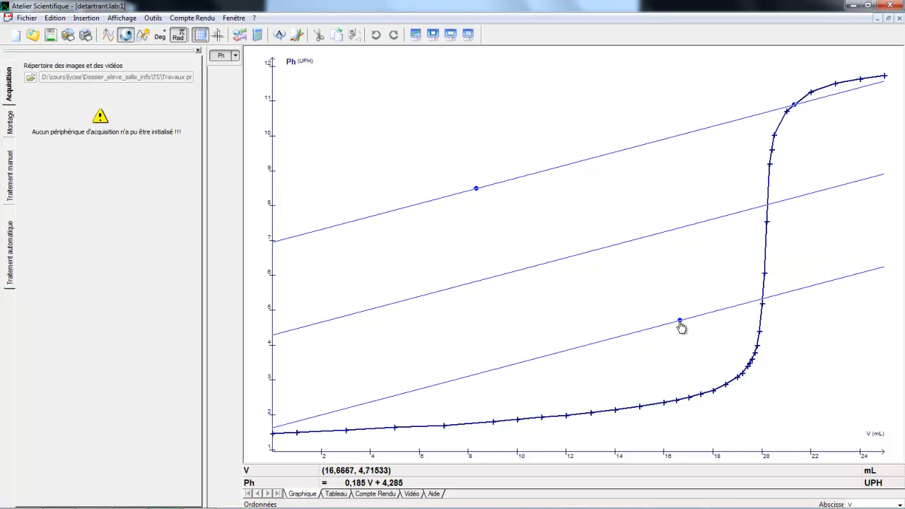
left_click_drag(680, 322, 746, 372)
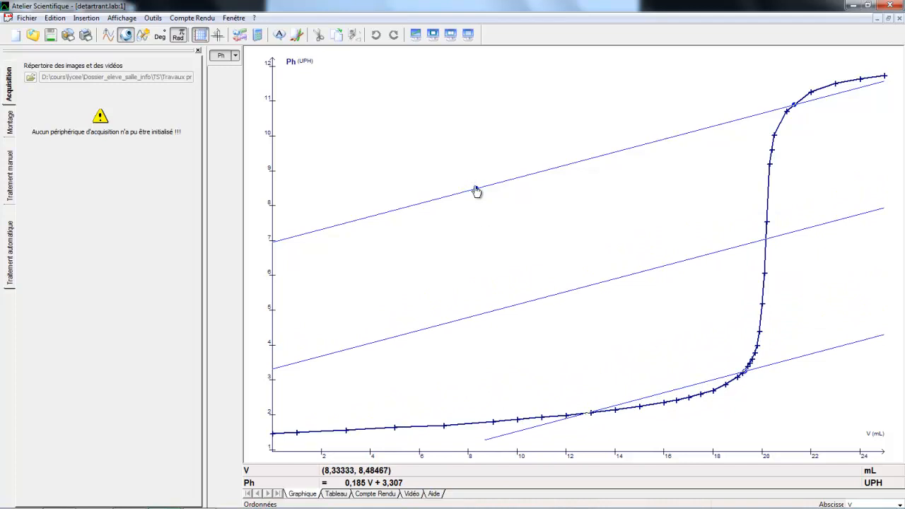
left_click_drag(476, 189, 492, 214)
left_click_drag(525, 290, 551, 323)
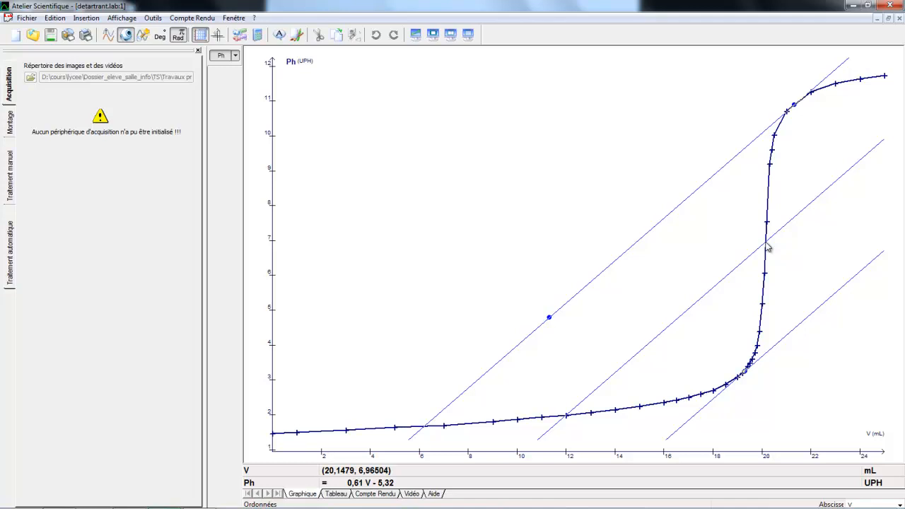
right_click(468, 182)
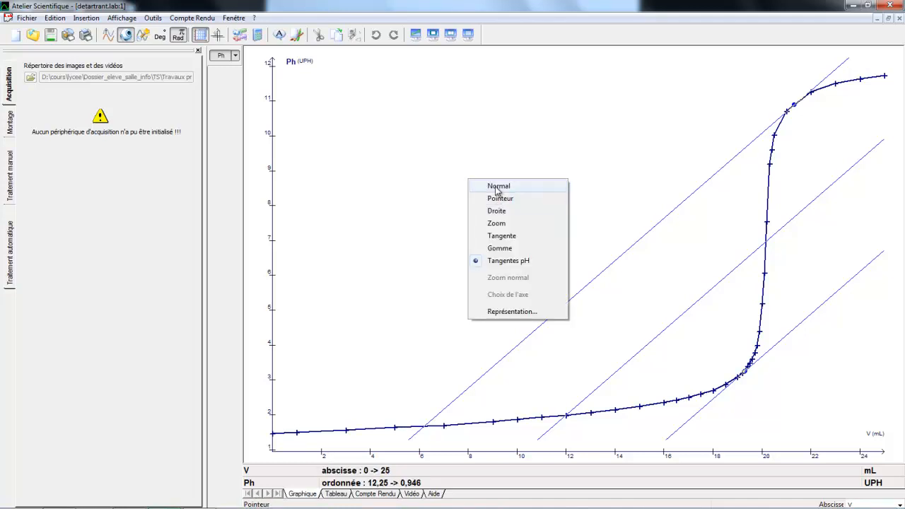
left_click(497, 188)
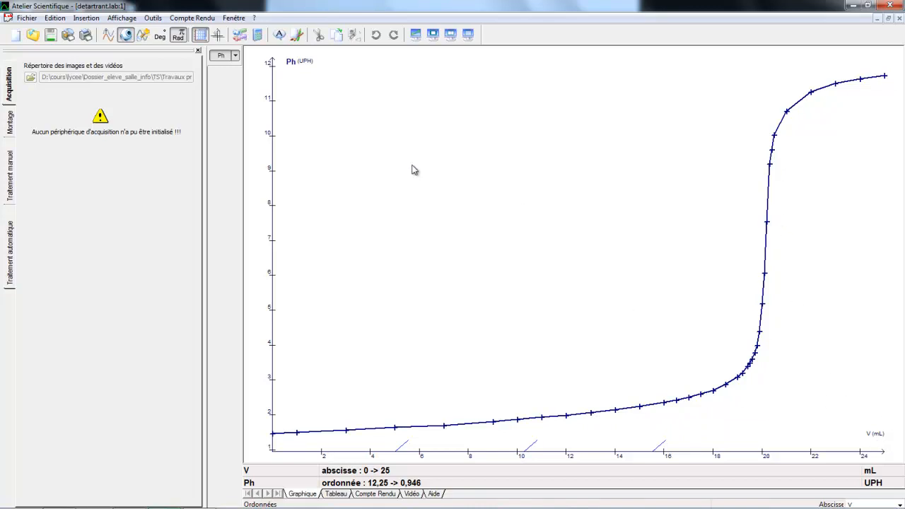
- Plot the derivative Ph' of Ph(V) over the interval 0 to 25 mL, with unit UPH*mL^-1
left_click(126, 18)
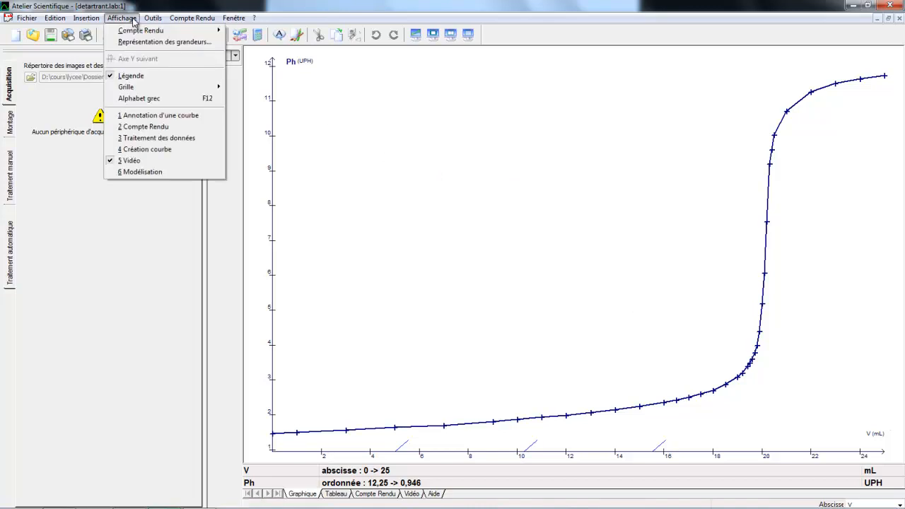
left_click(132, 138)
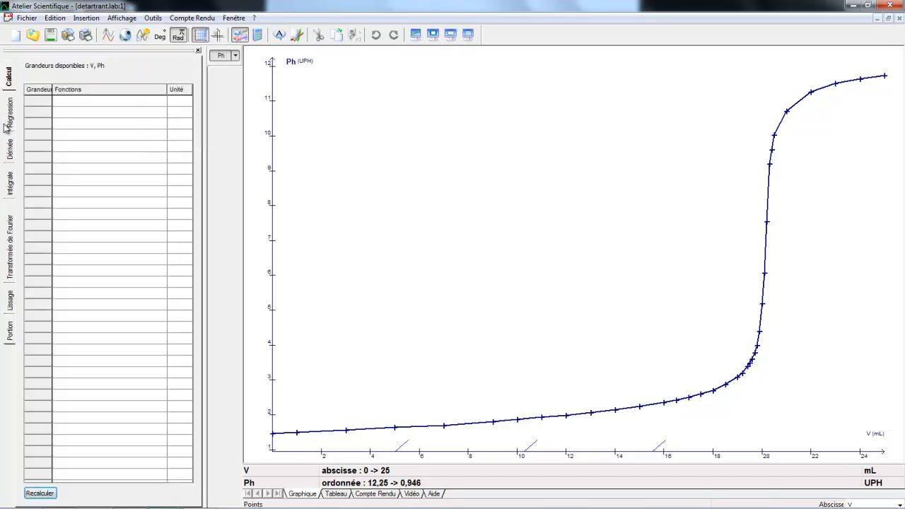
left_click(10, 152)
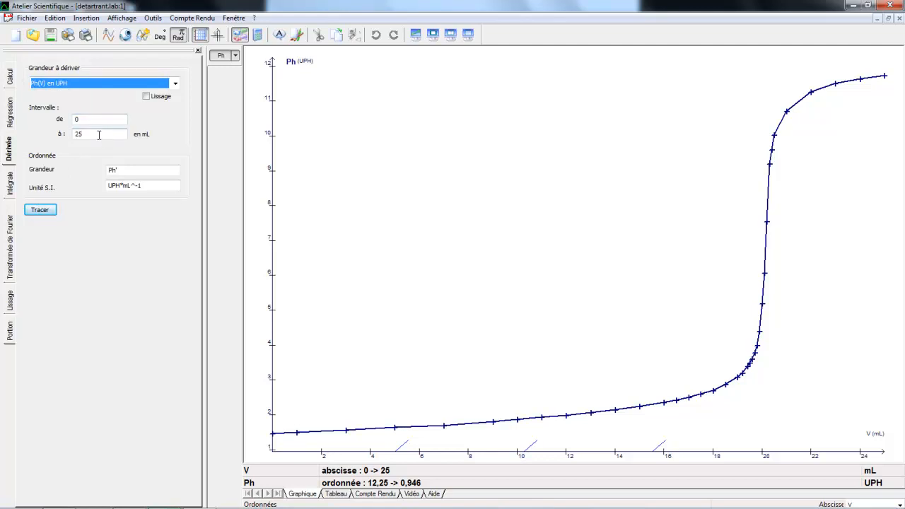
left_click(42, 211)
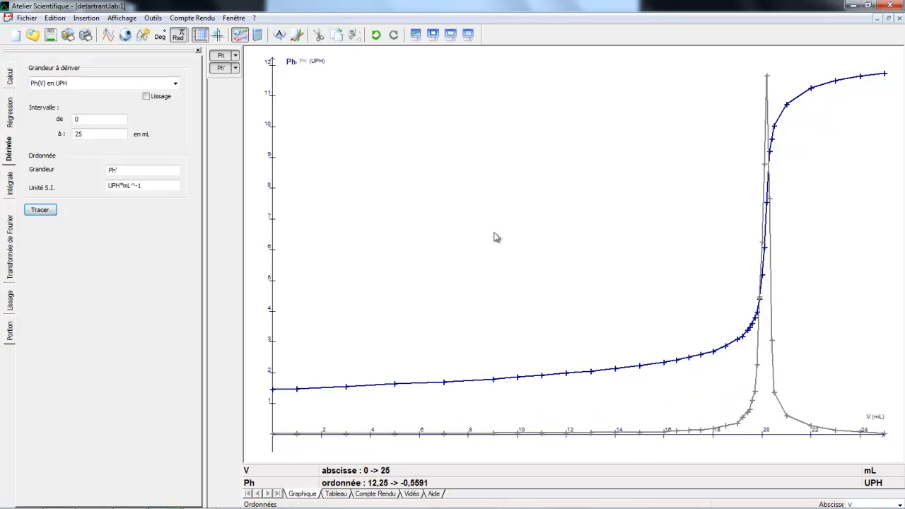
- Activate the Pointeur mode on the graph to read coordinates along the curves
right_click(625, 186)
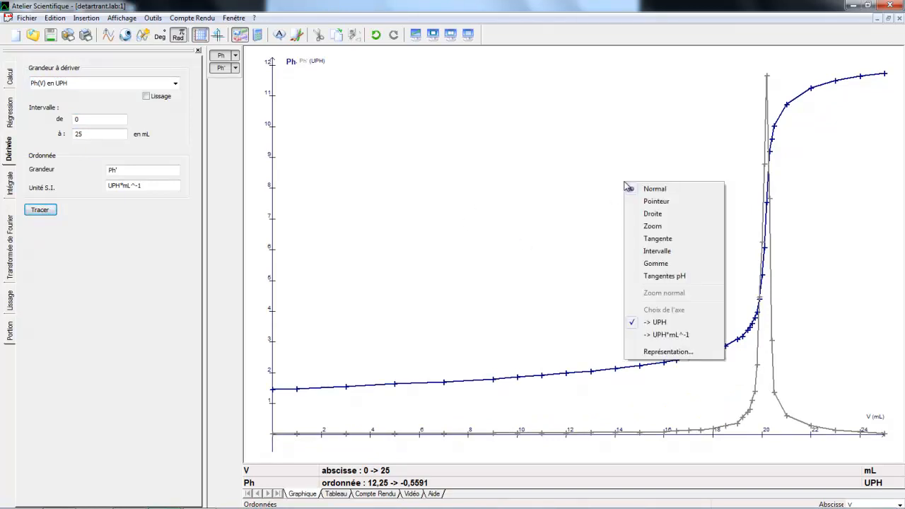
left_click(653, 202)
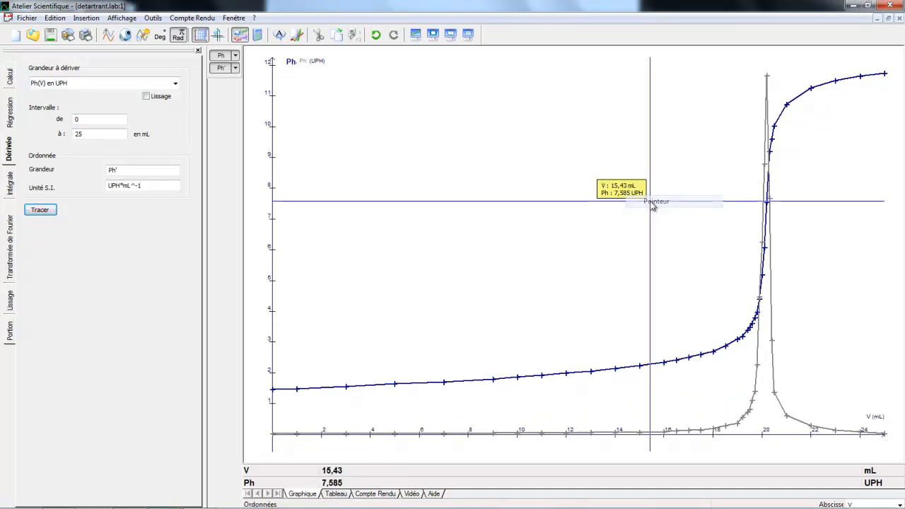